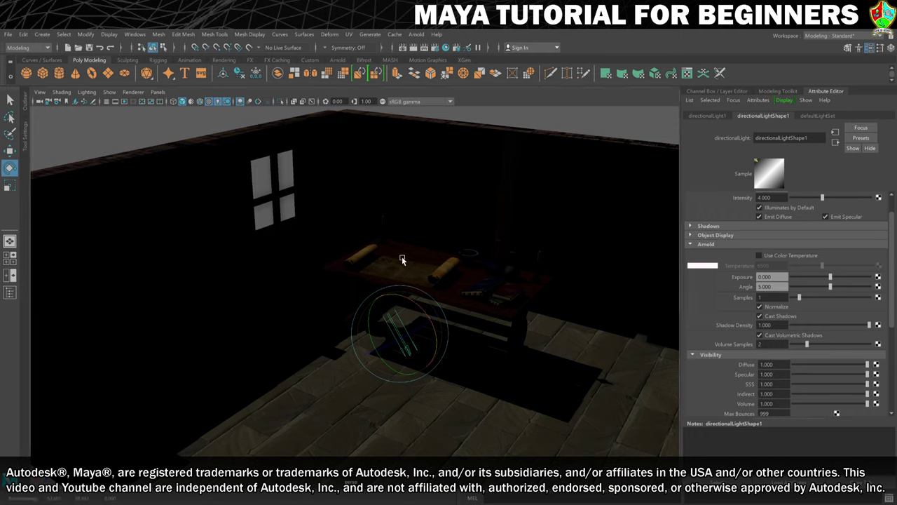
Turn on colour management and textured view, add a point light, and show four view panes
click(383, 101)
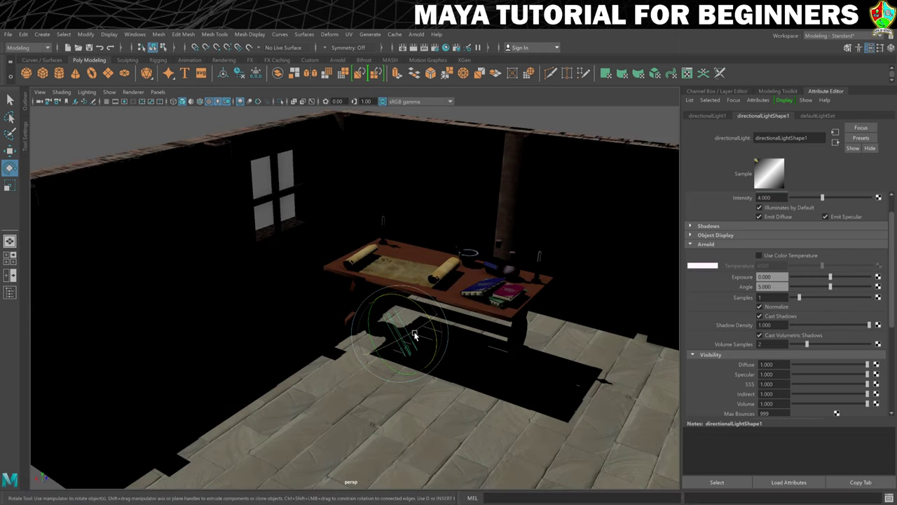
key(6)
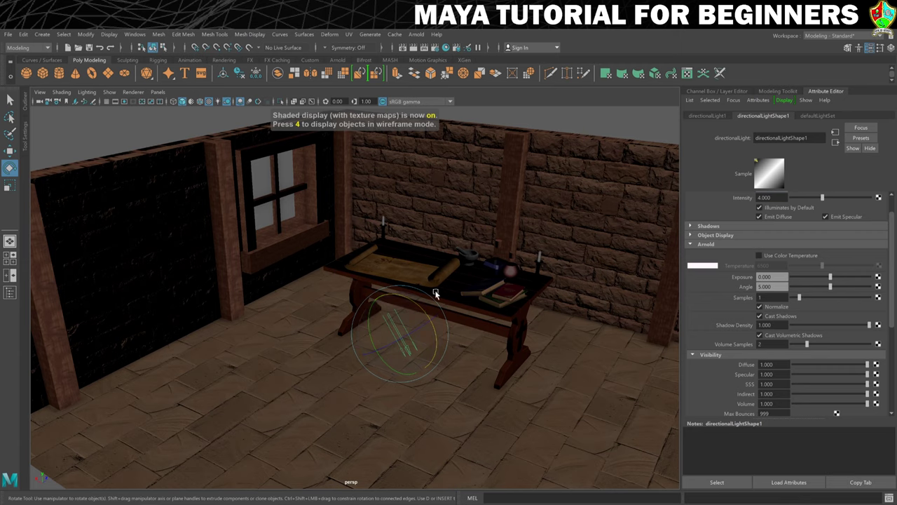
click(42, 34)
mouse_move(56, 86)
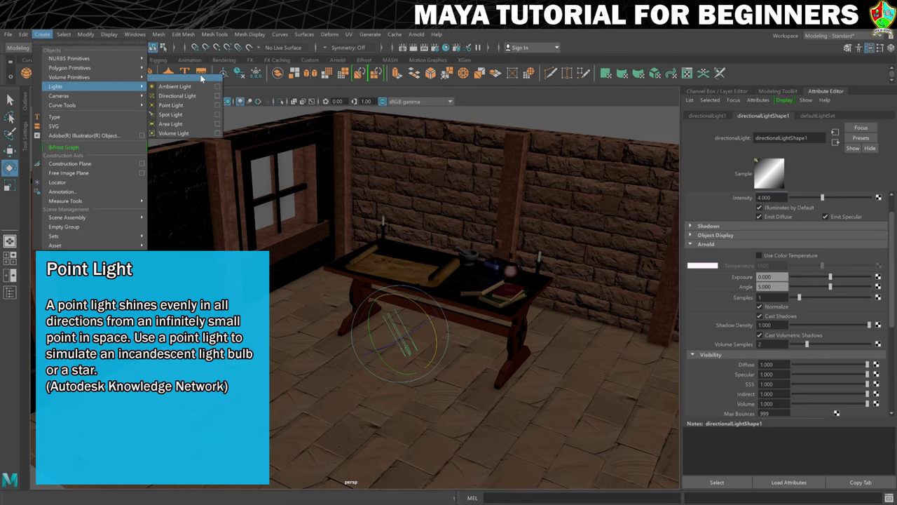
click(172, 105)
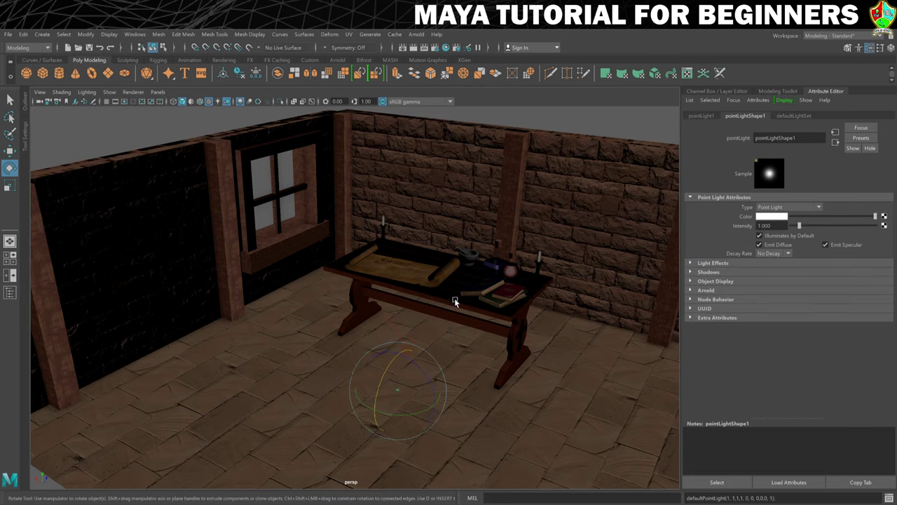
key(space)
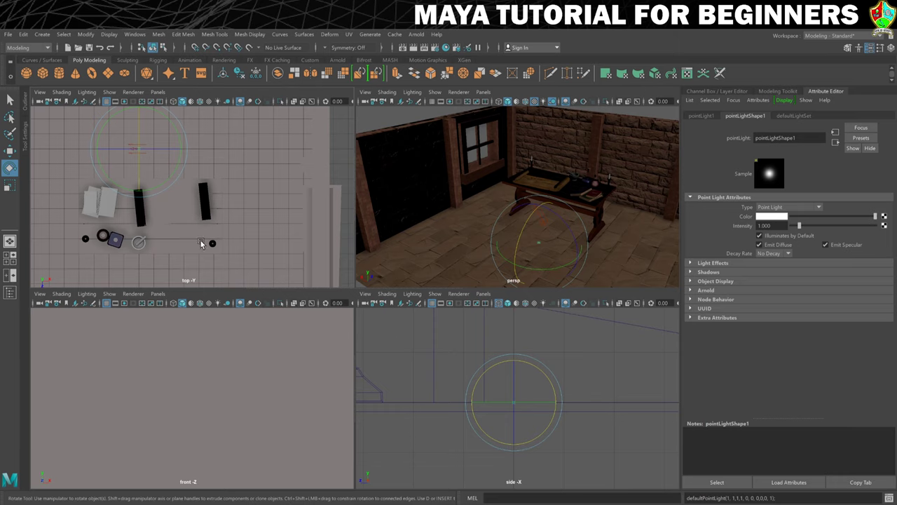
Set the orthographic views to wireframe and move the point light over the table, raised above it
key(4)
key(4)
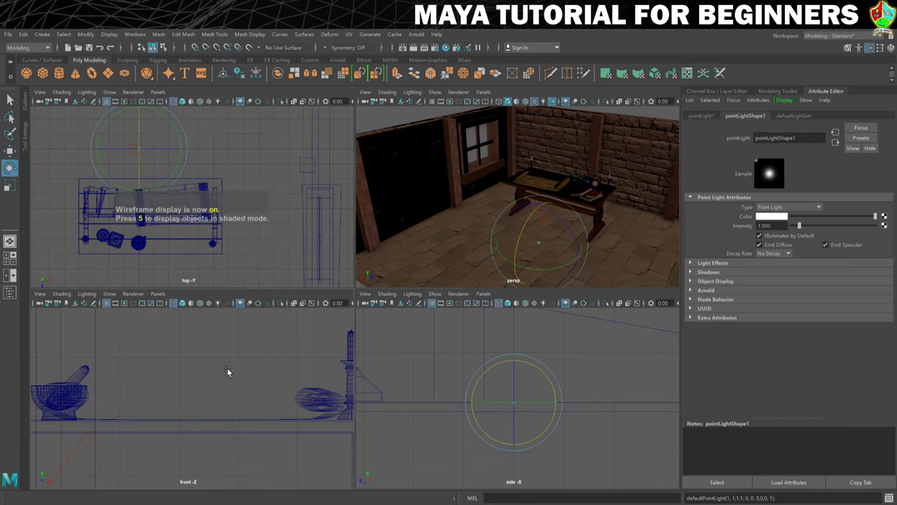
key(4)
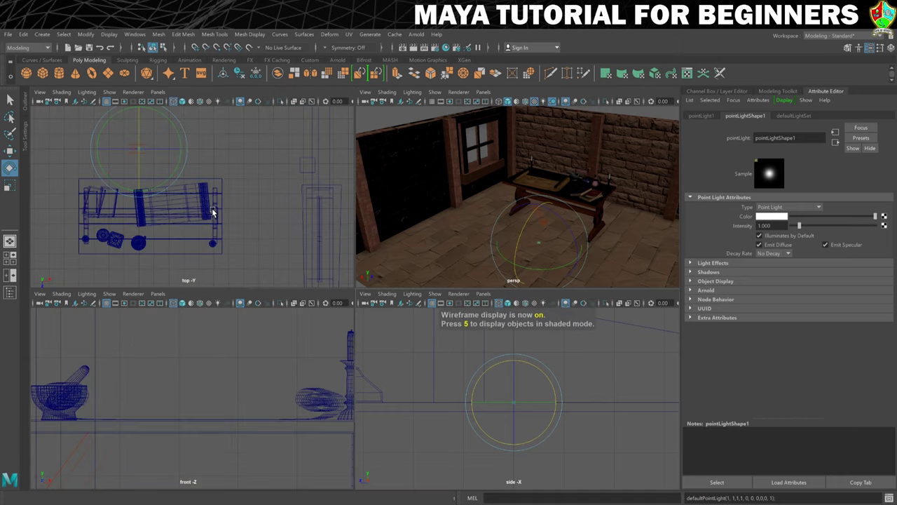
key(w)
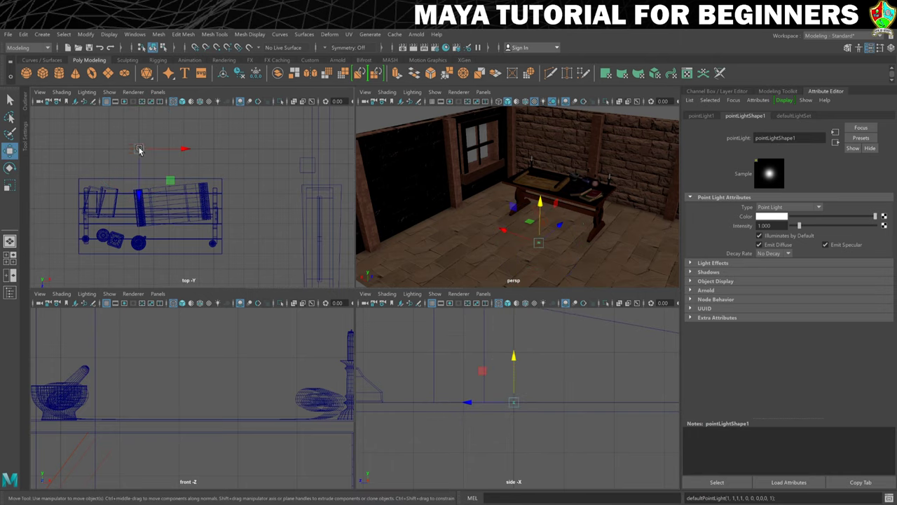
drag(138, 150, 214, 240)
key(a)
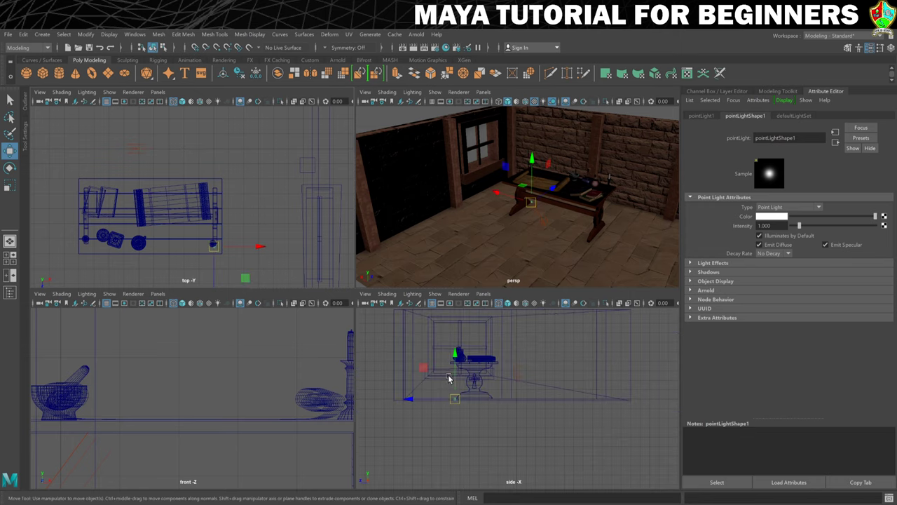
drag(468, 359, 468, 315)
key(f)
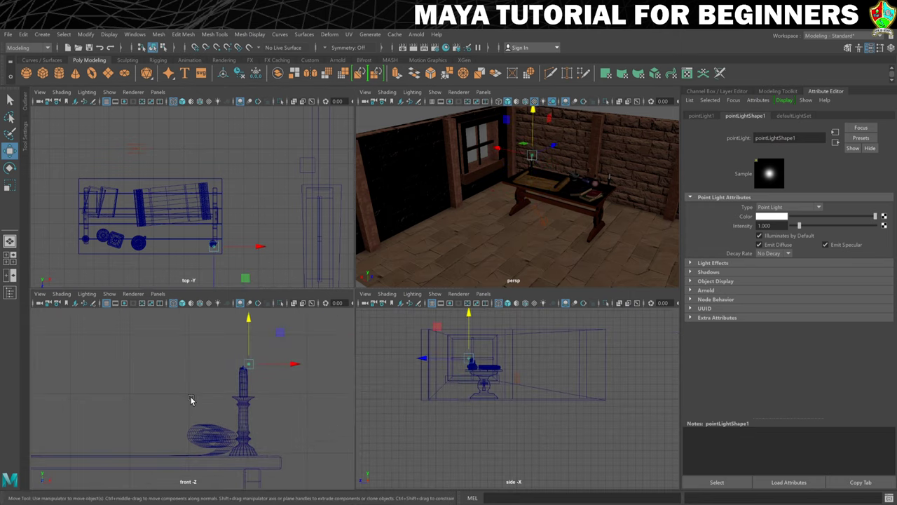
Nudge the light along X, Y and Z until it sits just above the candle top
scroll(203, 394, up, 8)
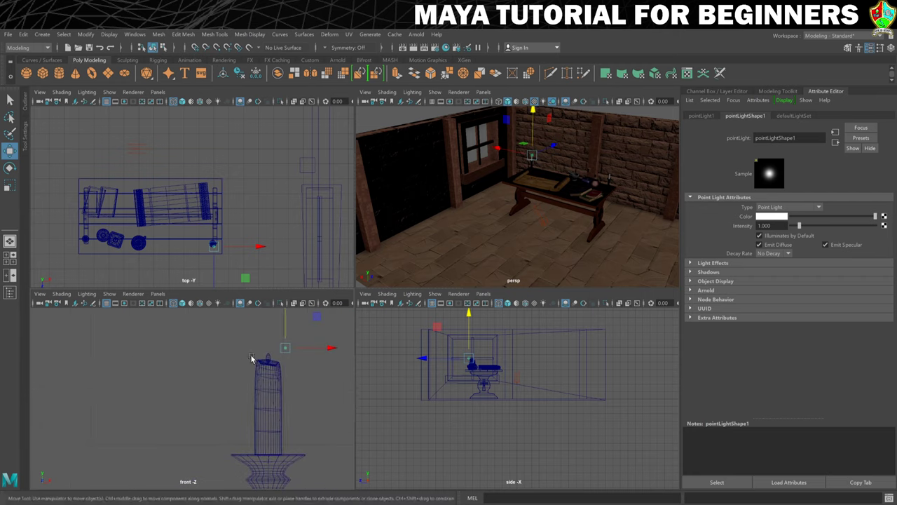
drag(285, 348, 267, 352)
click(311, 354)
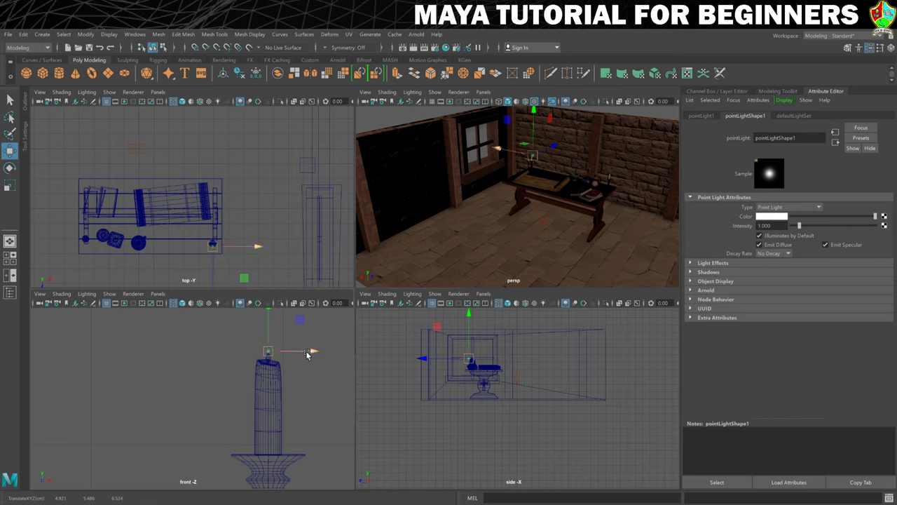
click(269, 334)
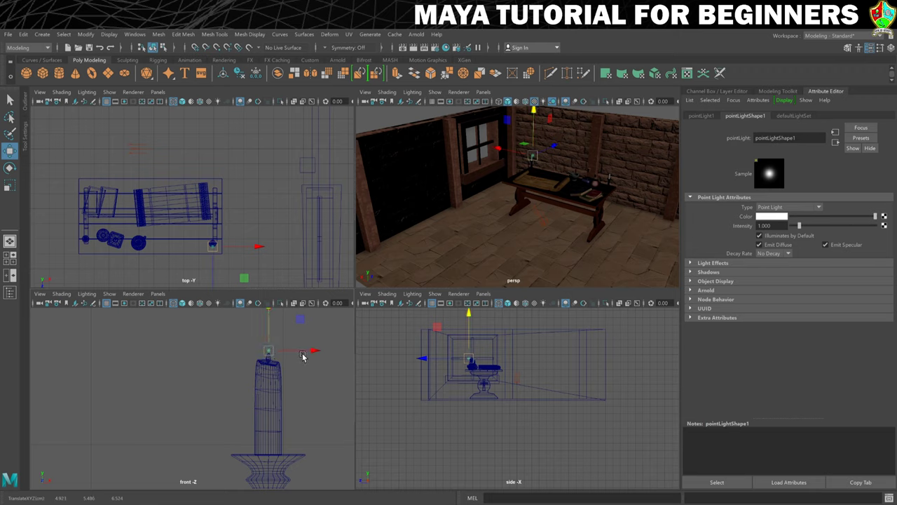
click(311, 352)
scroll(544, 431, up, 5)
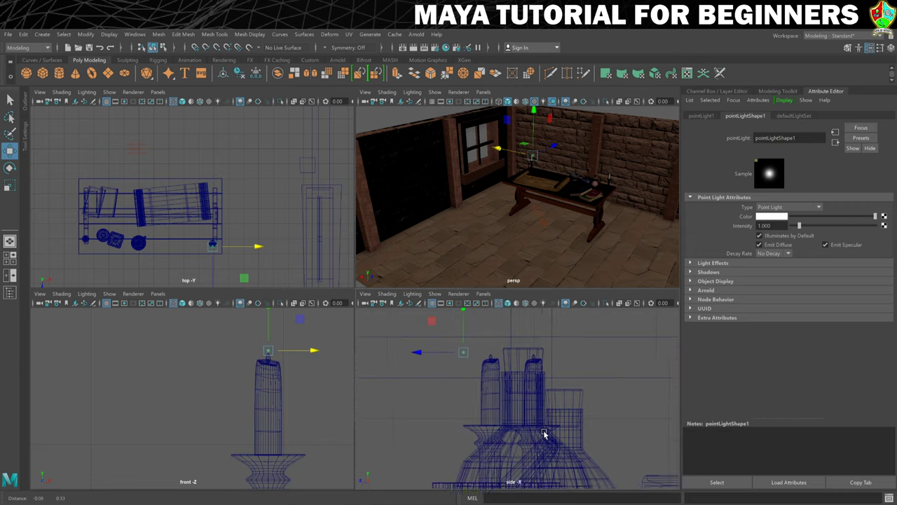
click(430, 379)
drag(430, 379, 454, 382)
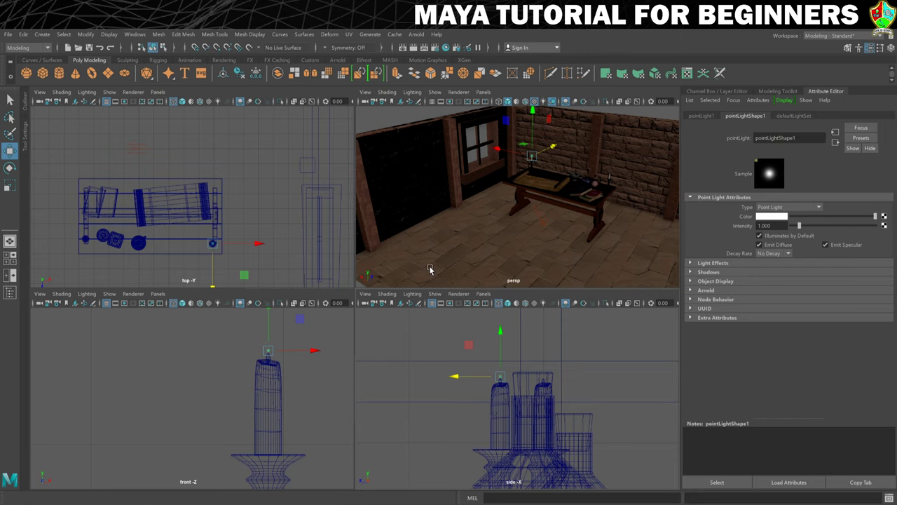
key(space)
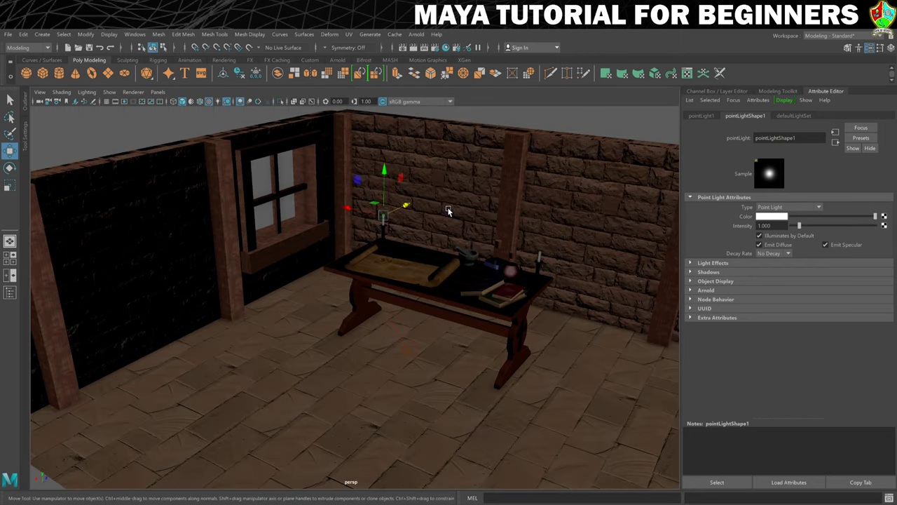
Light the viewport with all scene lights and drag the point light to preview its glow and shadows
key(7)
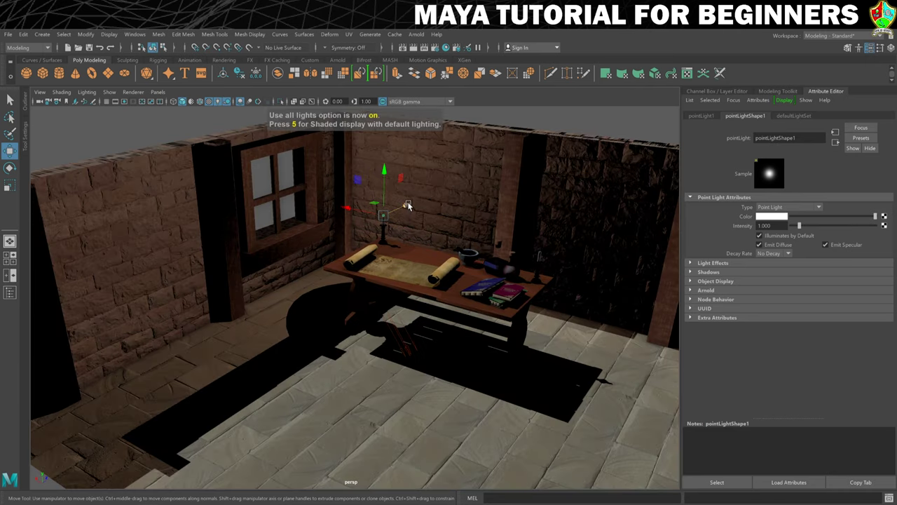
drag(409, 205, 462, 224)
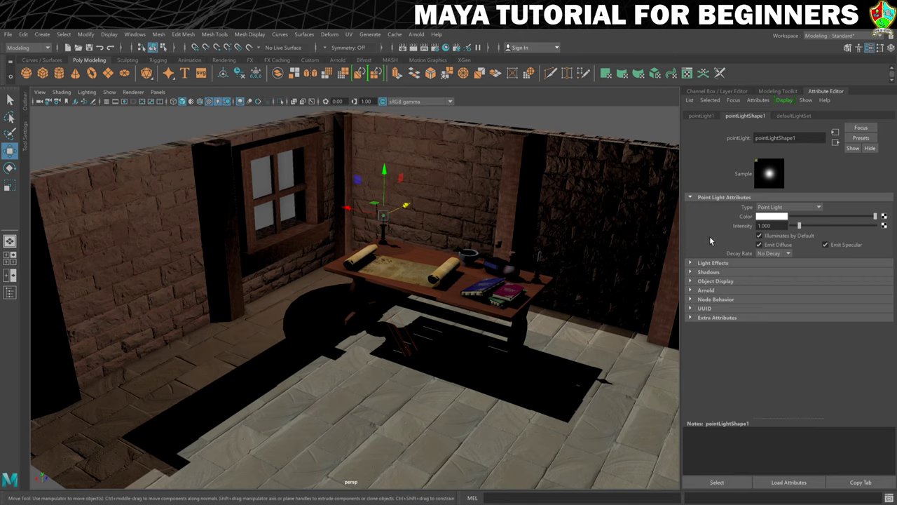
Set the light colour to a fully saturated yellow, toggling Illuminates by Default to compare
click(768, 217)
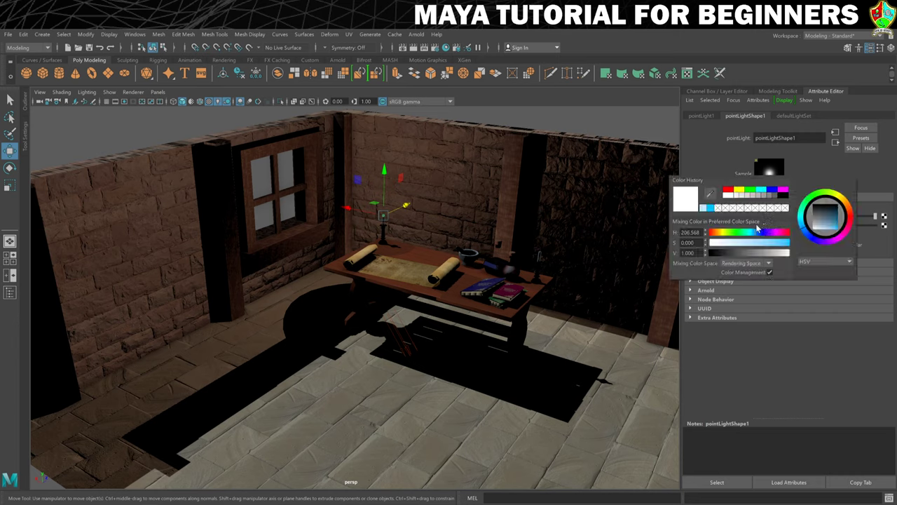
click(845, 199)
drag(822, 229, 846, 237)
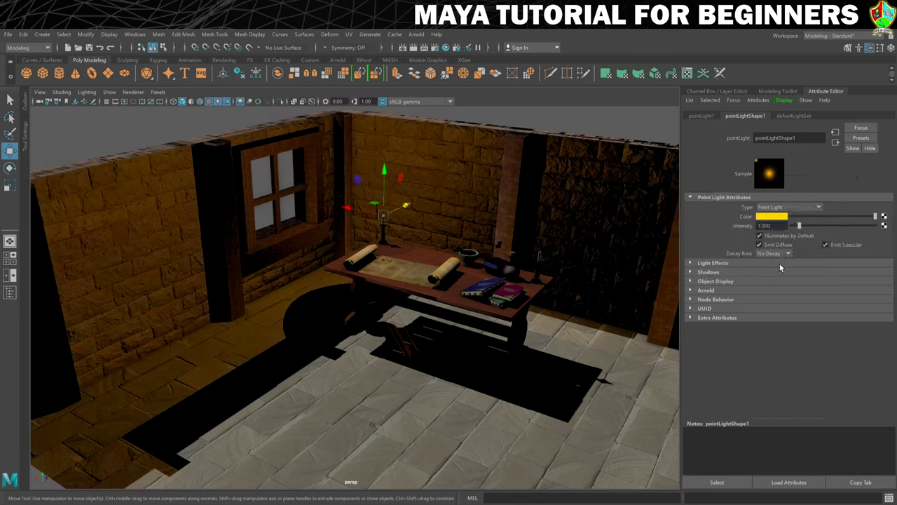
click(761, 237)
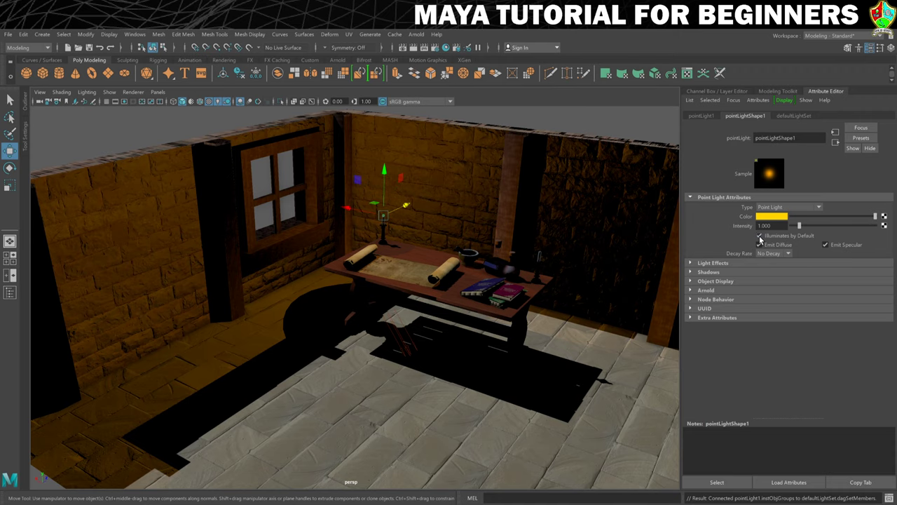
click(760, 237)
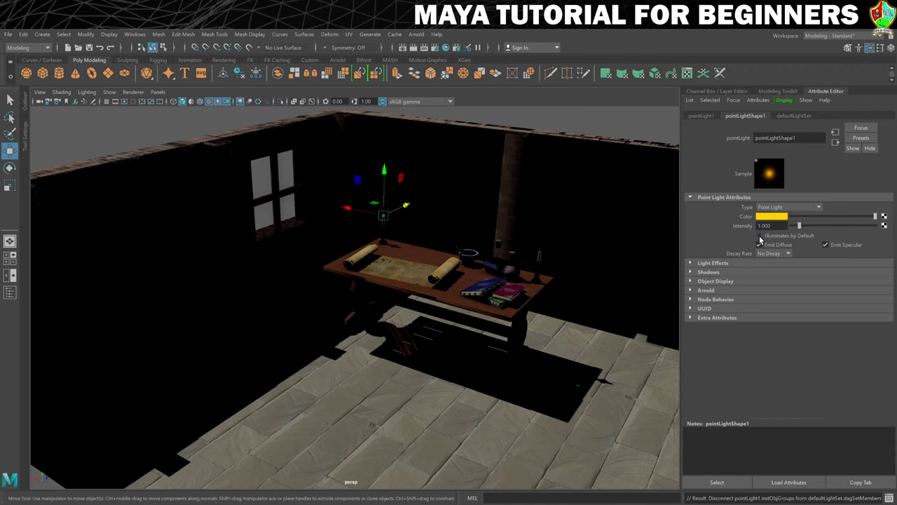
click(760, 236)
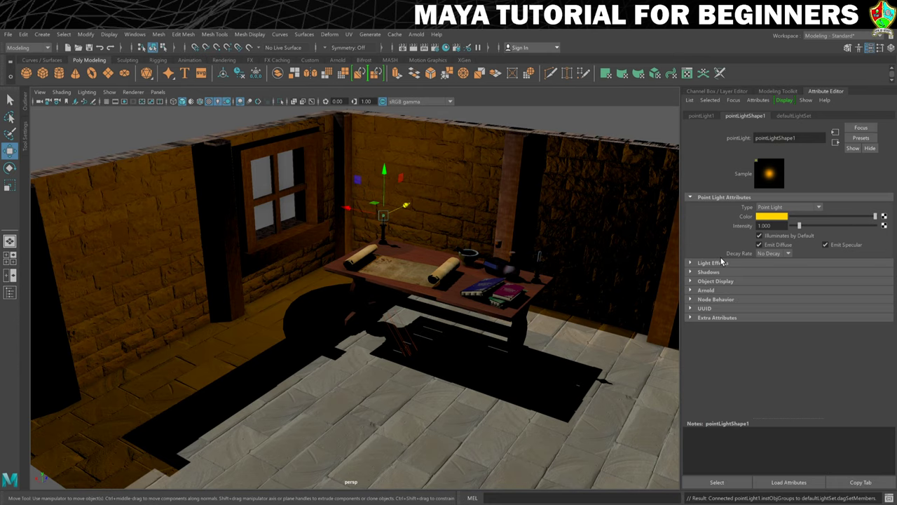
Set Decay Rate to Quadratic and drag Intensity up to 10, toggling Illuminates by Default to compare
click(770, 254)
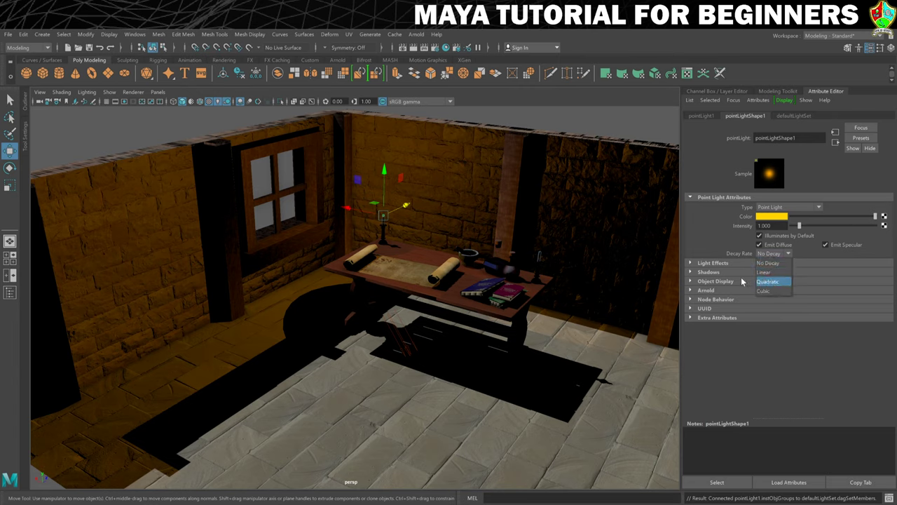
click(769, 281)
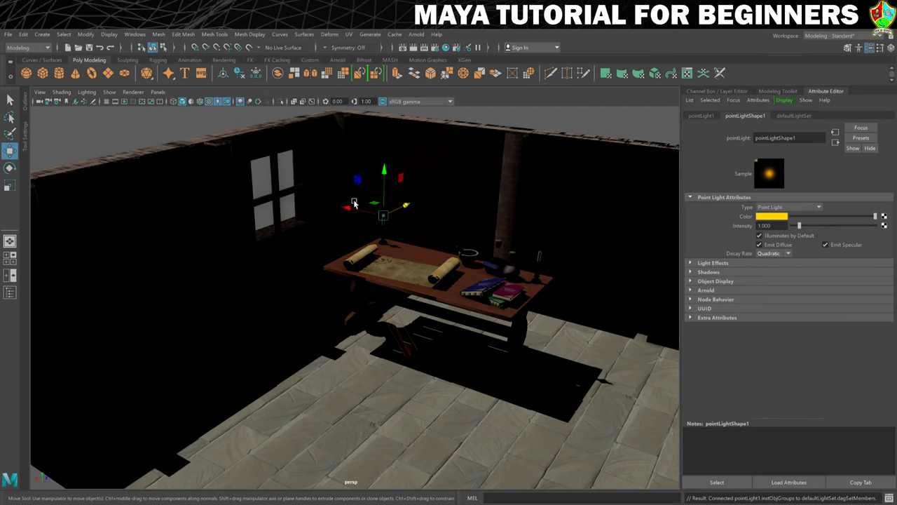
click(761, 237)
click(760, 236)
drag(799, 225, 893, 227)
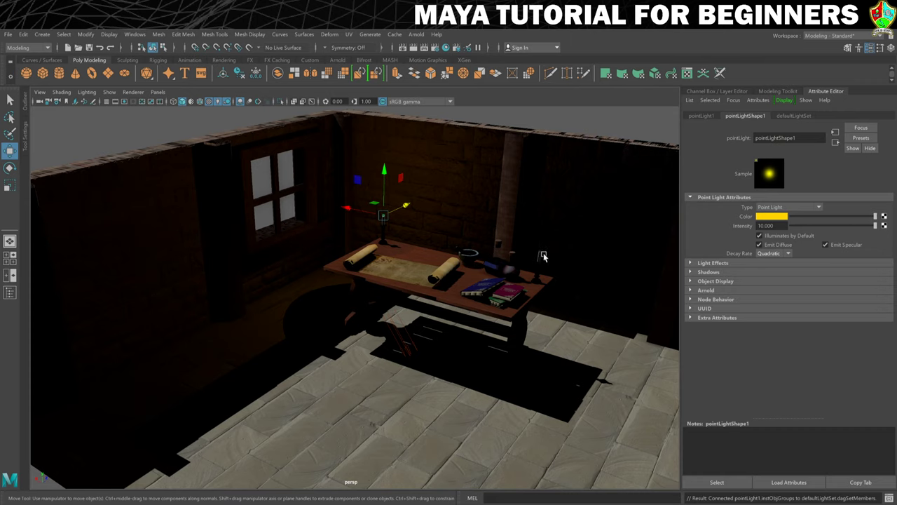
Enter a light intensity of 20, then drag it up to about 29.111
mouse_move(875, 225)
mouse_down()
mouse_move(843, 227)
mouse_move(893, 224)
mouse_up()
click(770, 226)
text(20)
key(Return)
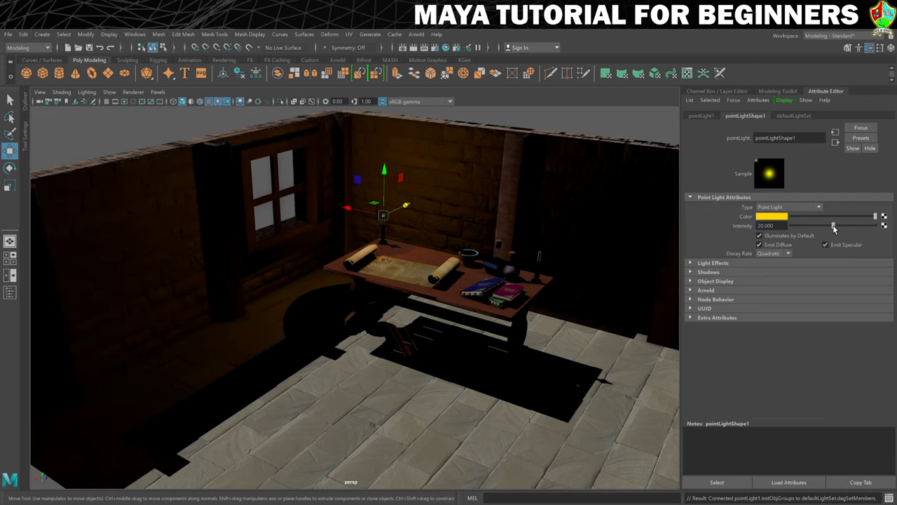
drag(834, 226, 853, 226)
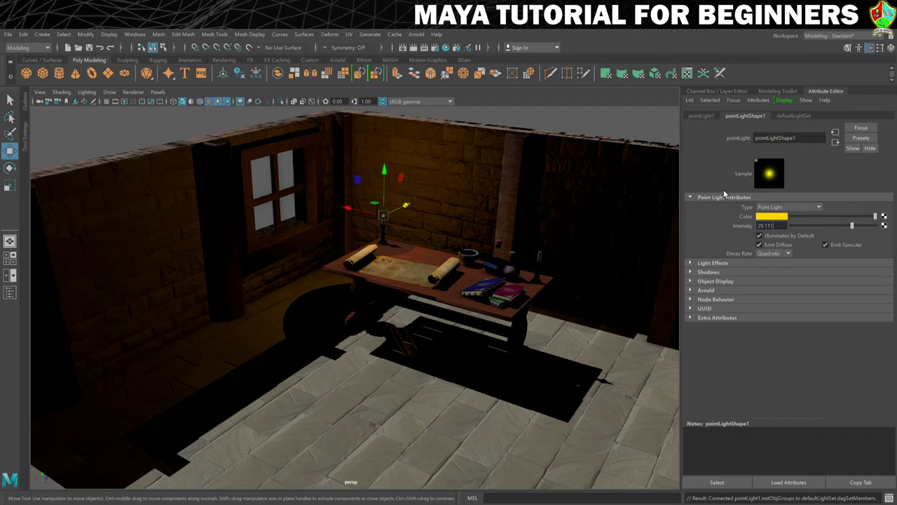
Toggle Illuminates by Default to compare, then turn off viewport colour management
click(758, 236)
click(758, 236)
click(382, 102)
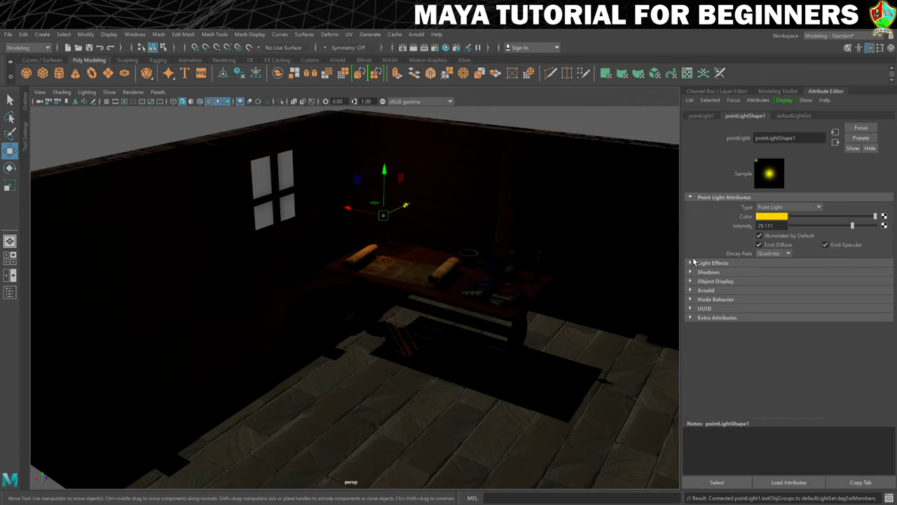
Expand pointLight1's Arnold section to show exposure, samples and shadow density
click(690, 291)
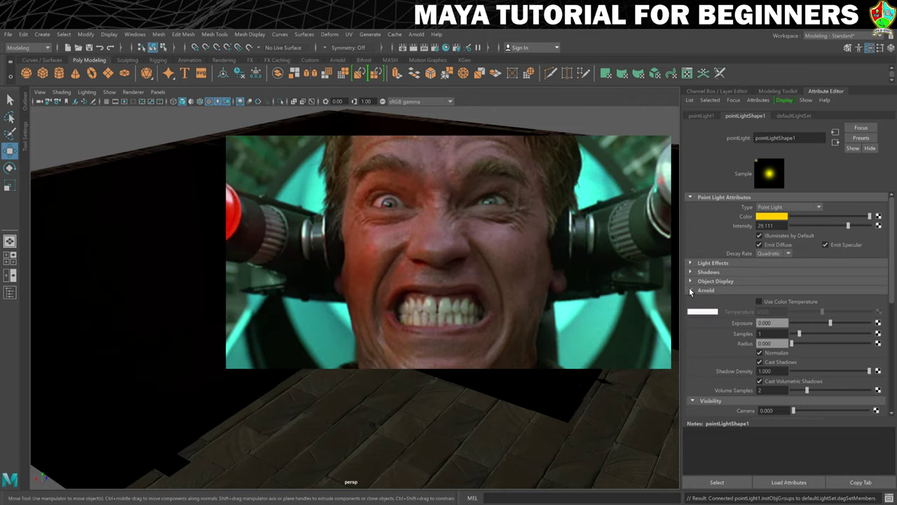